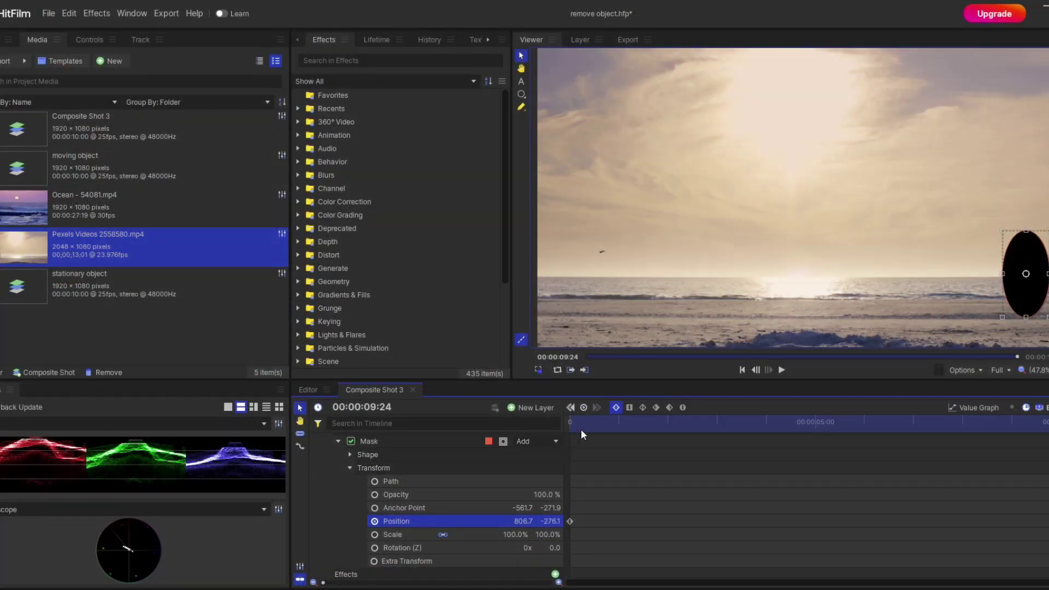
Switch from YouTube Studio to HitFilm Express with the 'remove object' project open
{"action": "left_click", "coordinate": [581, 430]}
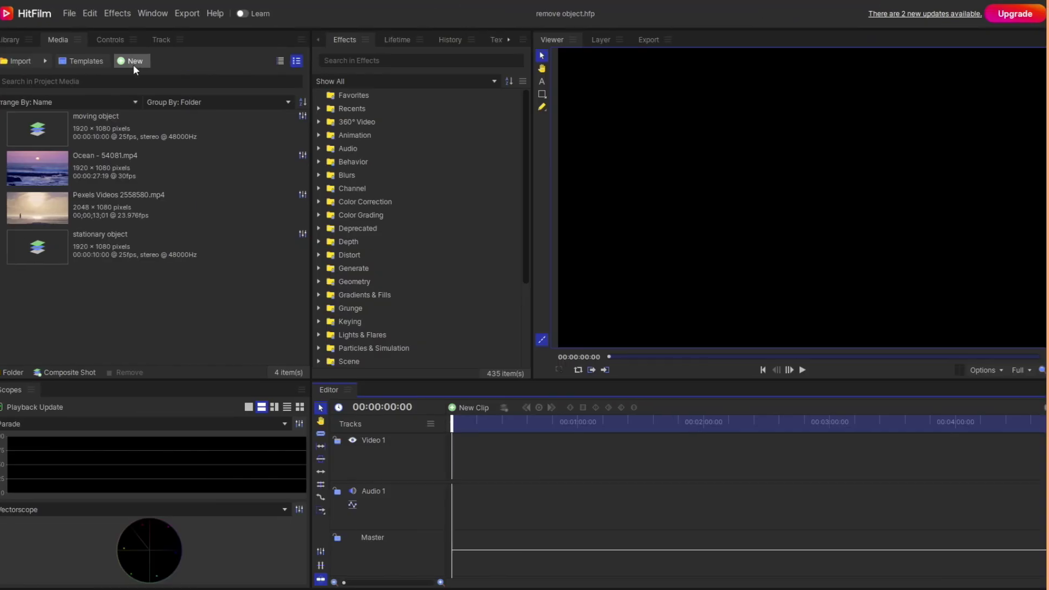
Create a new composite shot and place the Ocean - 54081.mp4 clip in it
{"action": "left_click", "coordinate": [137, 63]}
{"action": "left_click", "coordinate": [146, 72]}
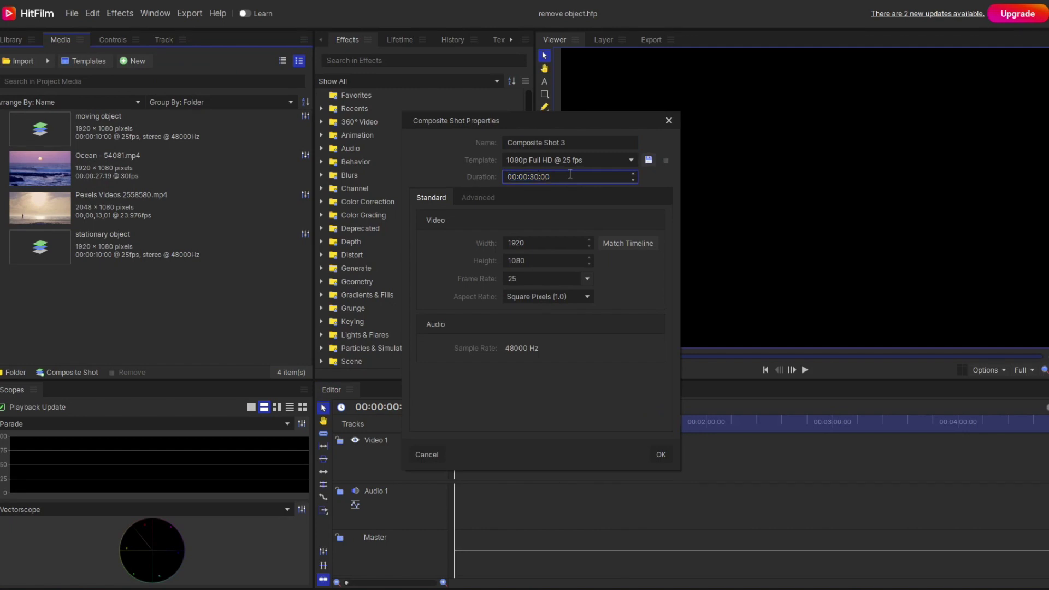
{"action": "key", "text": "Return"}
{"action": "left_click_drag", "start_coordinate": [40, 207], "coordinate": [453, 510]}
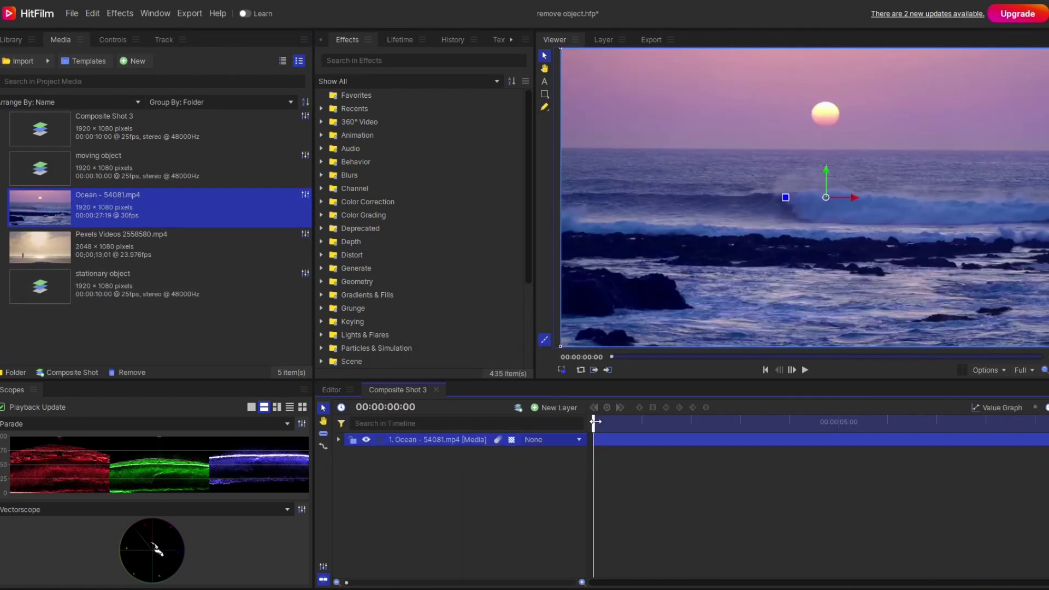
Preview the ocean footage, then duplicate the Ocean layer
{"action": "left_click_drag", "start_coordinate": [595, 421], "coordinate": [906, 492]}
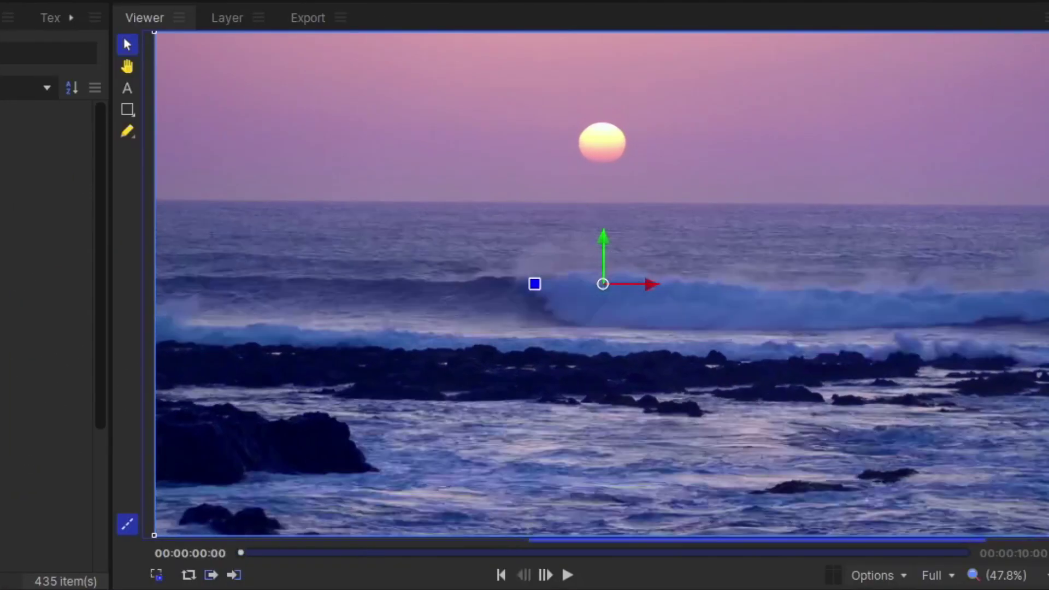
{"action": "key", "text": "Escape"}
{"action": "left_click", "coordinate": [568, 576]}
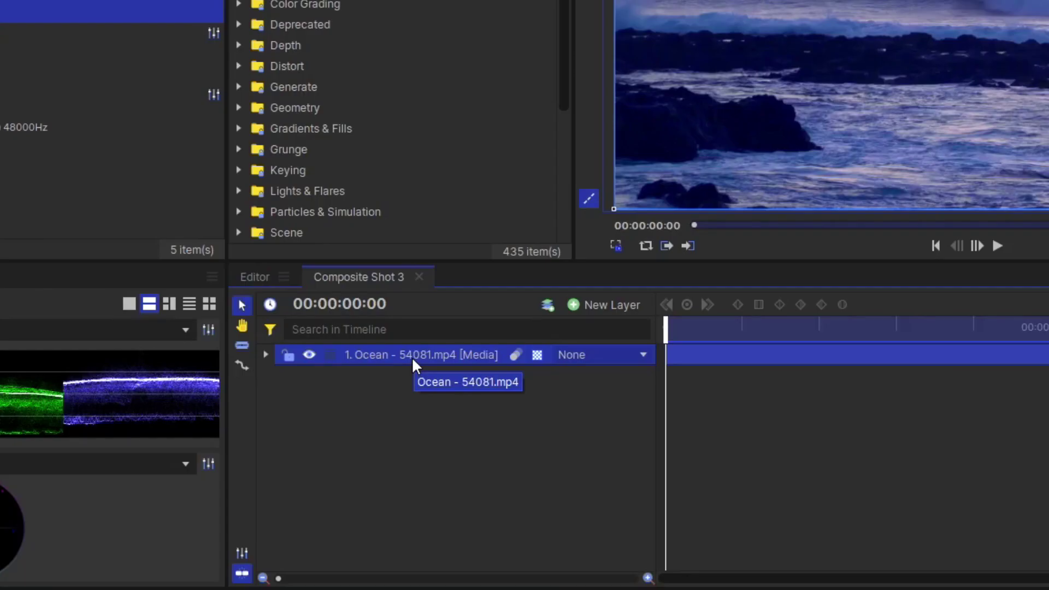
{"action": "key", "text": "ctrl+d"}
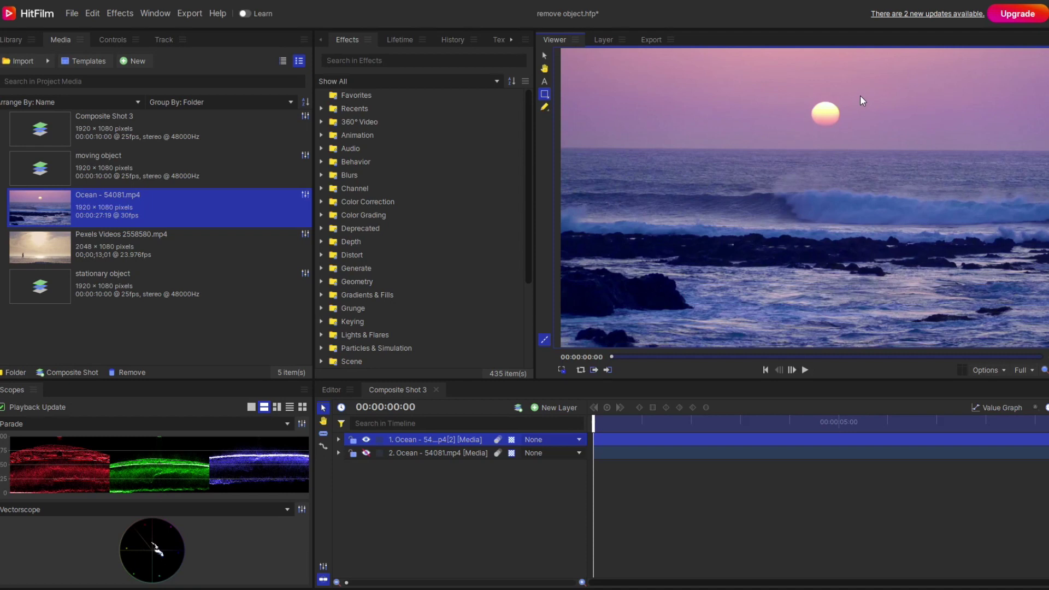
Mask a rectangle of clear sky on the top Ocean layer and shift it left to X -182 over the sun
{"action": "mouse_move", "coordinate": [859, 92]}
{"action": "left_mouse_down"}
{"action": "mouse_move", "coordinate": [874, 132]}
{"action": "mouse_move", "coordinate": [943, 136]}
{"action": "left_mouse_up"}
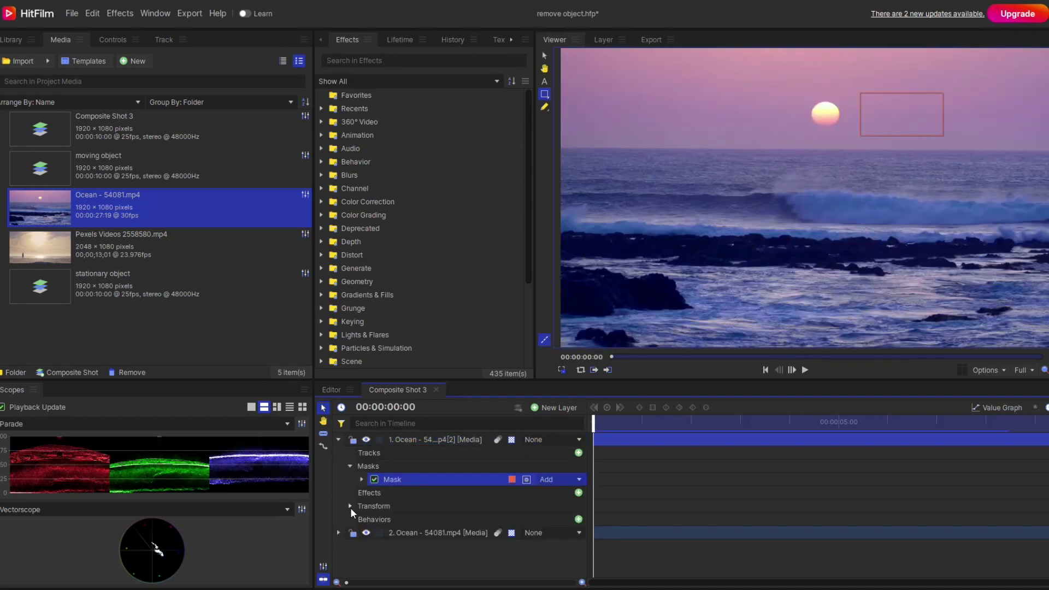
{"action": "left_click", "coordinate": [349, 505]}
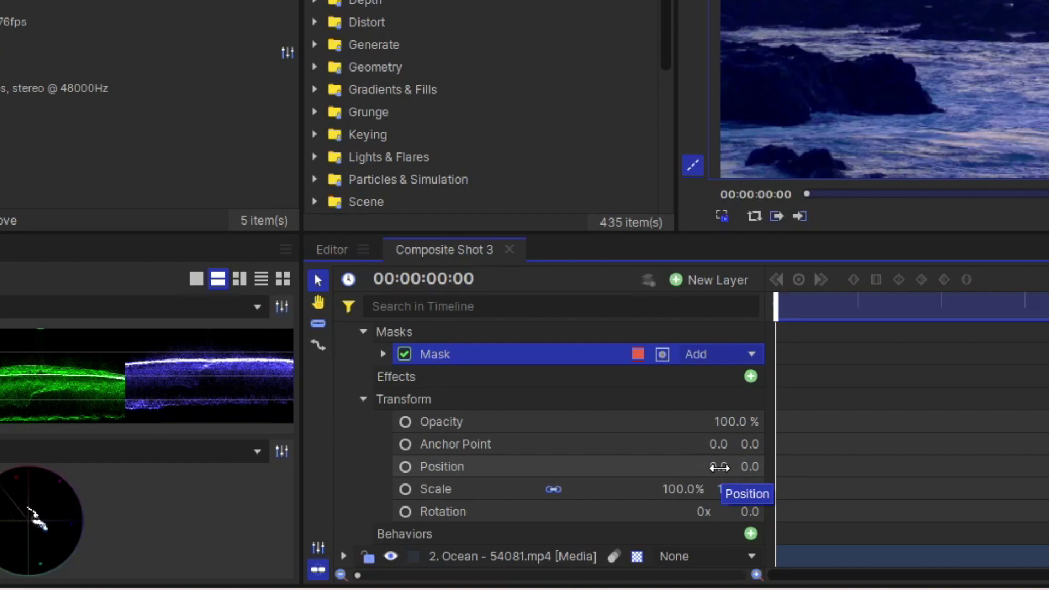
{"action": "left_click_drag", "start_coordinate": [719, 467], "coordinate": [700, 467]}
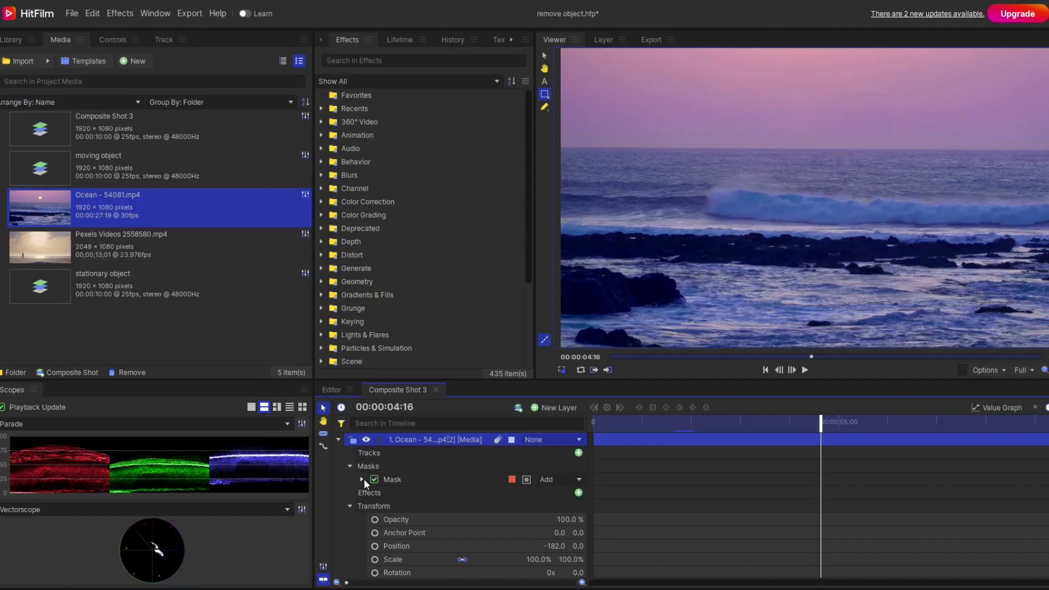
Raise the sky patch mask's Feather Strength to 21 px in its Shape settings
{"action": "left_click", "coordinate": [362, 479]}
{"action": "left_click", "coordinate": [373, 492]}
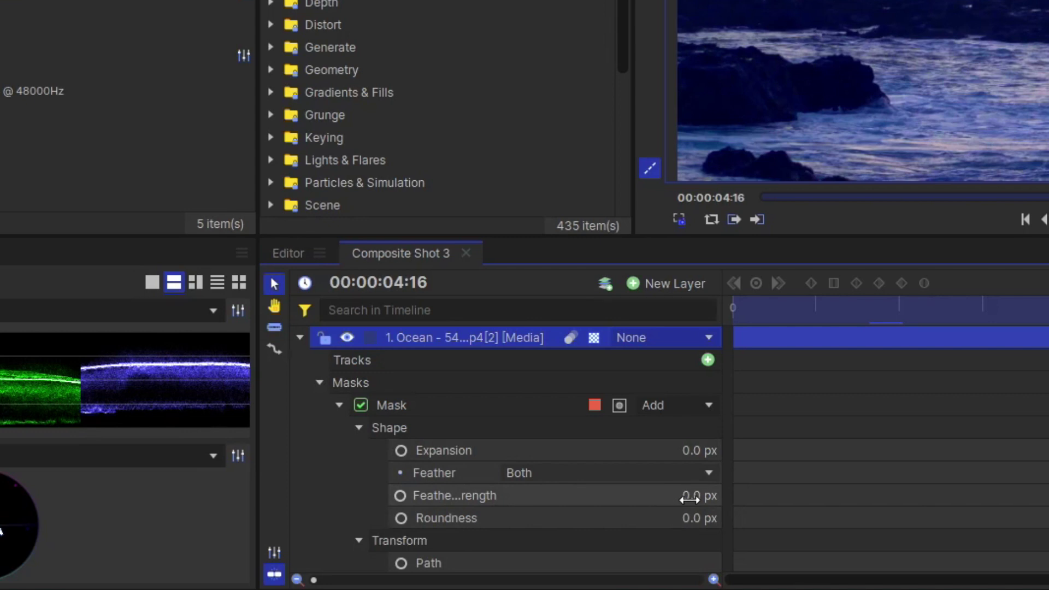
{"action": "left_click_drag", "start_coordinate": [689, 498], "coordinate": [707, 498]}
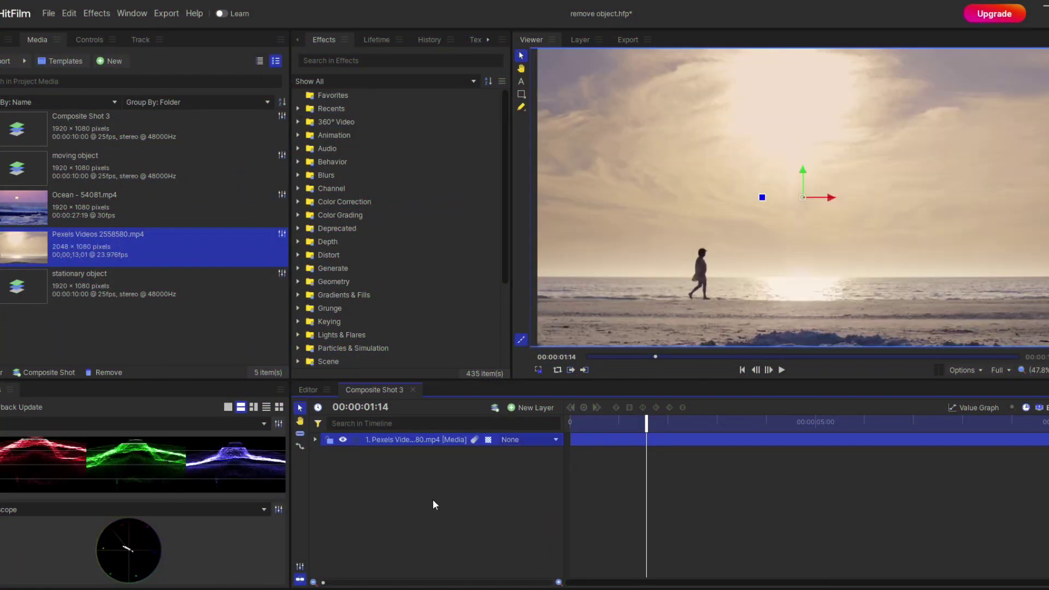
At the clip start, draw an inverted ellipse mask around the walking person
{"action": "key", "text": "Home"}
{"action": "key", "text": "e"}
{"action": "left_click_drag", "start_coordinate": [623, 230], "coordinate": [671, 316]}
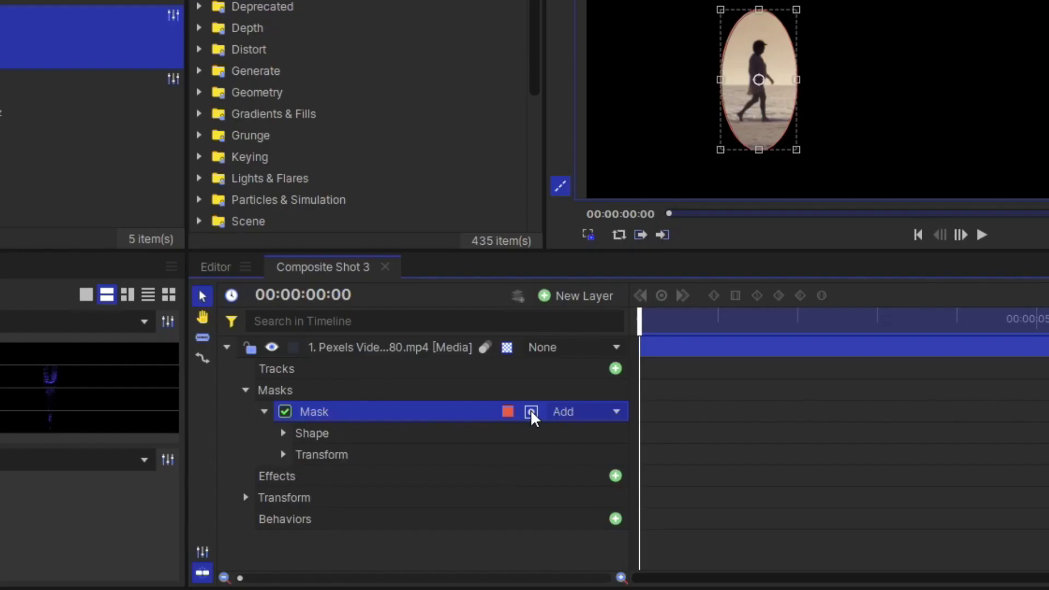
{"action": "left_click", "coordinate": [503, 479]}
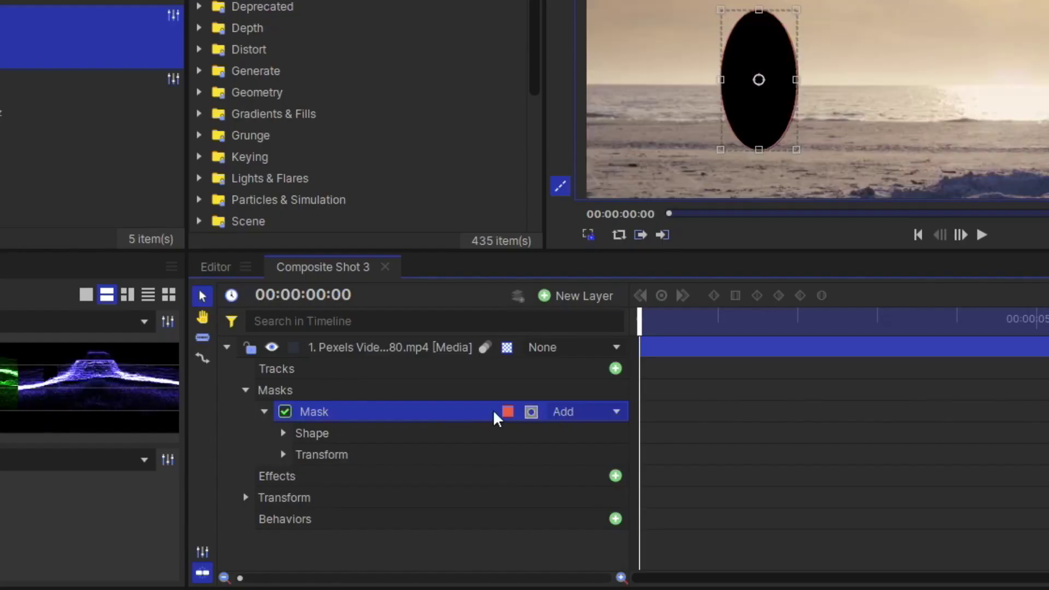
Keyframe the mask position from -574.2 at the start to 806.7 at the end to follow the person
{"action": "left_click", "coordinate": [227, 347]}
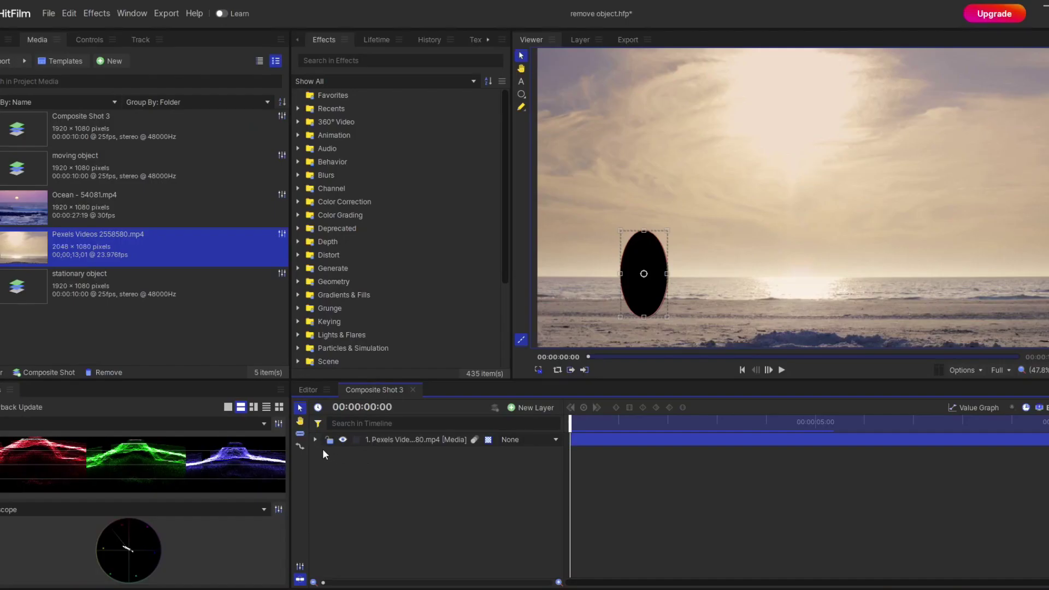
{"action": "left_click", "coordinate": [226, 347]}
{"action": "left_click", "coordinate": [349, 505]}
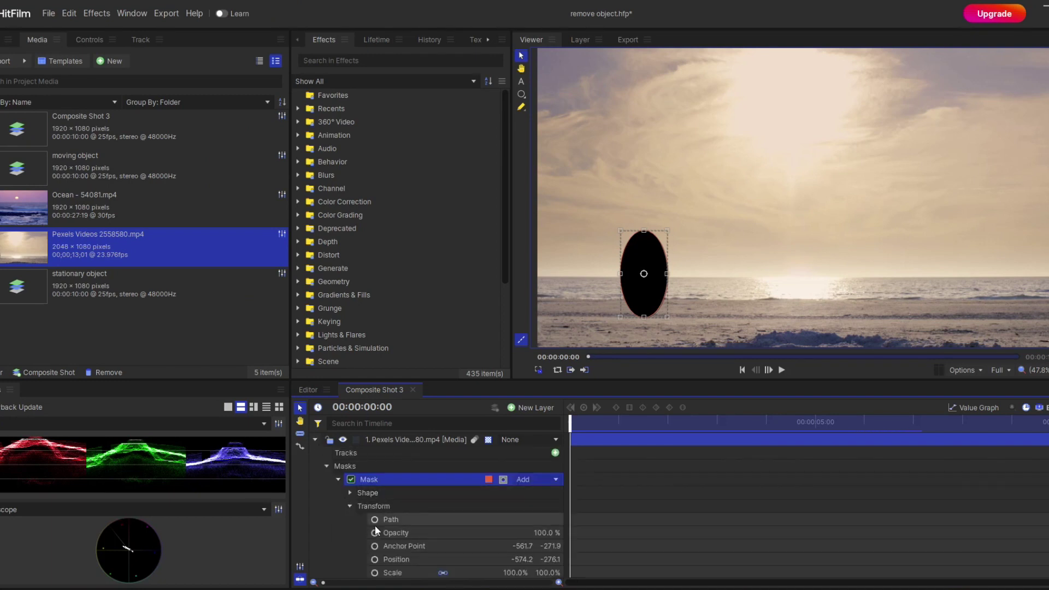
{"action": "scroll", "coordinate": [404, 551], "scroll_direction": "down", "scroll_amount": 1}
{"action": "left_click", "coordinate": [476, 520]}
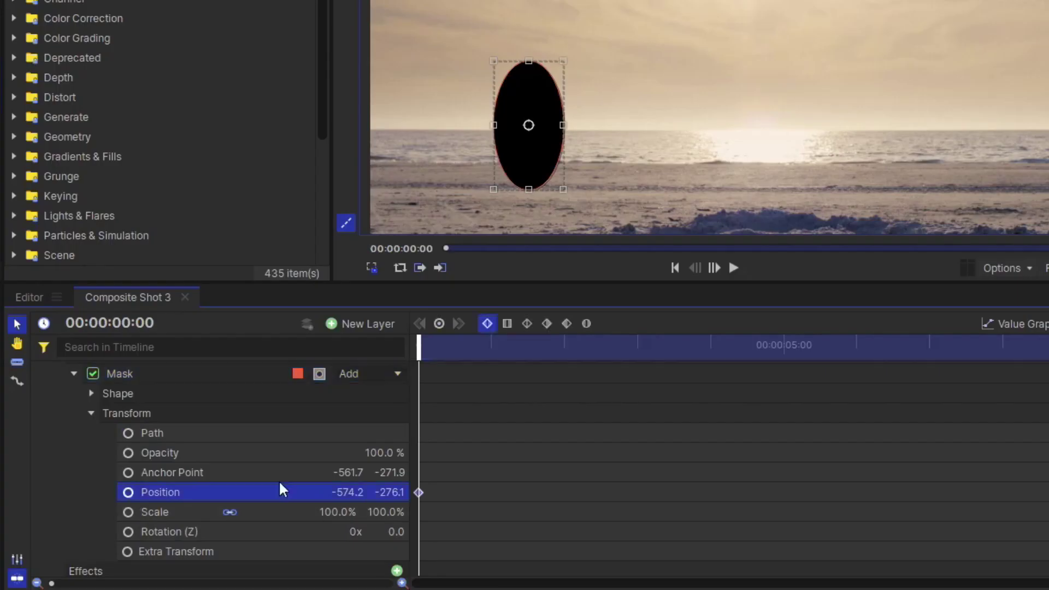
{"action": "key", "text": "End"}
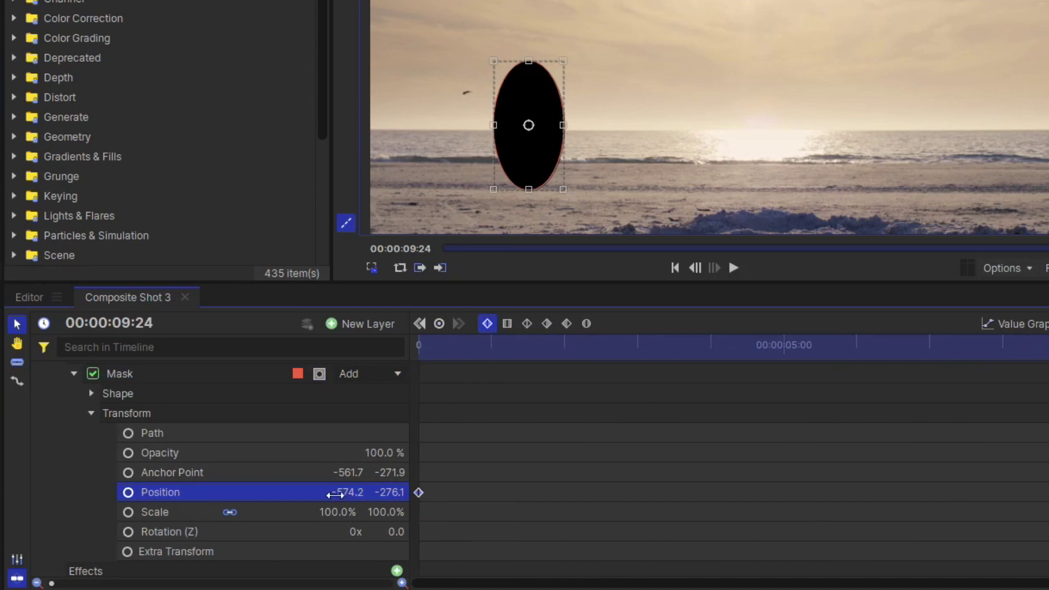
{"action": "left_click_drag", "start_coordinate": [340, 492], "coordinate": [507, 492]}
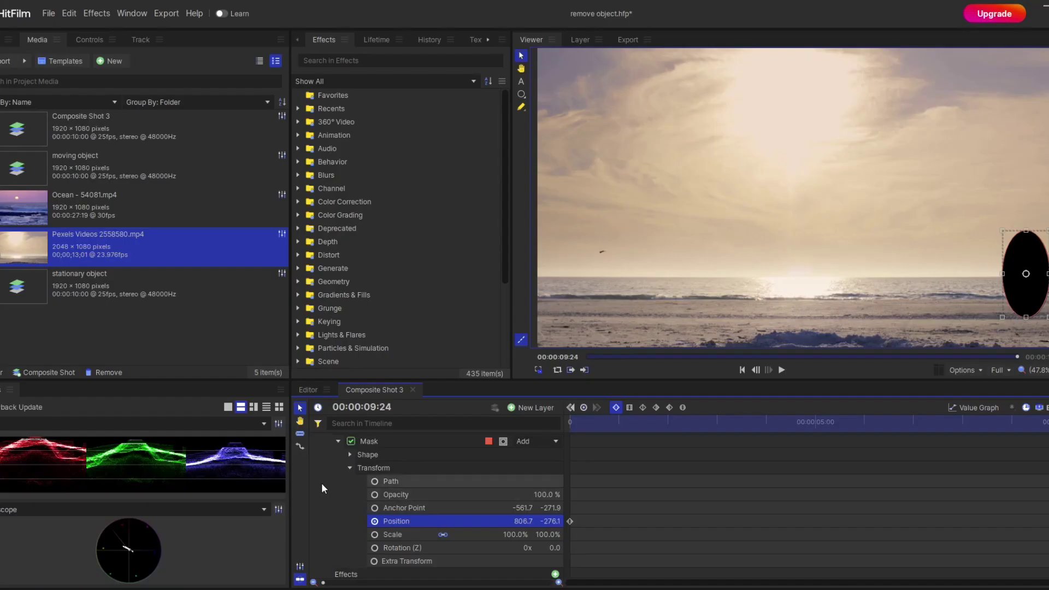
{"action": "mouse_move", "coordinate": [581, 428]}
{"action": "left_mouse_down"}
{"action": "mouse_move", "coordinate": [552, 426]}
{"action": "mouse_move", "coordinate": [1015, 437]}
{"action": "mouse_move", "coordinate": [568, 426]}
{"action": "left_mouse_up"}
Shift the upper beach layer sideways in the Viewer so empty beach fills the ellipse
{"action": "scroll", "coordinate": [366, 434], "scroll_direction": "up", "scroll_amount": 3}
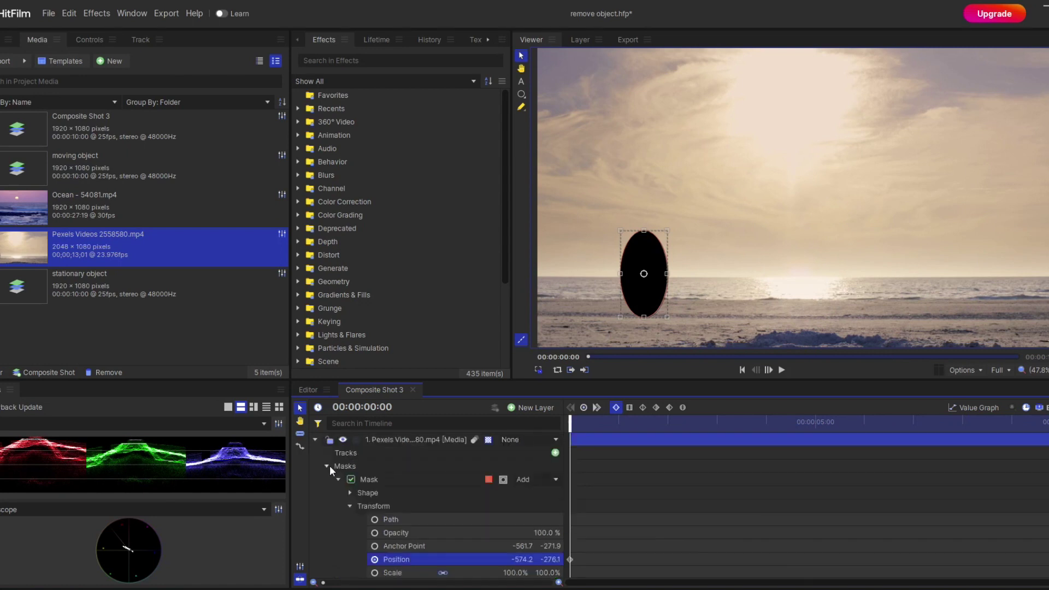
{"action": "left_click", "coordinate": [315, 439]}
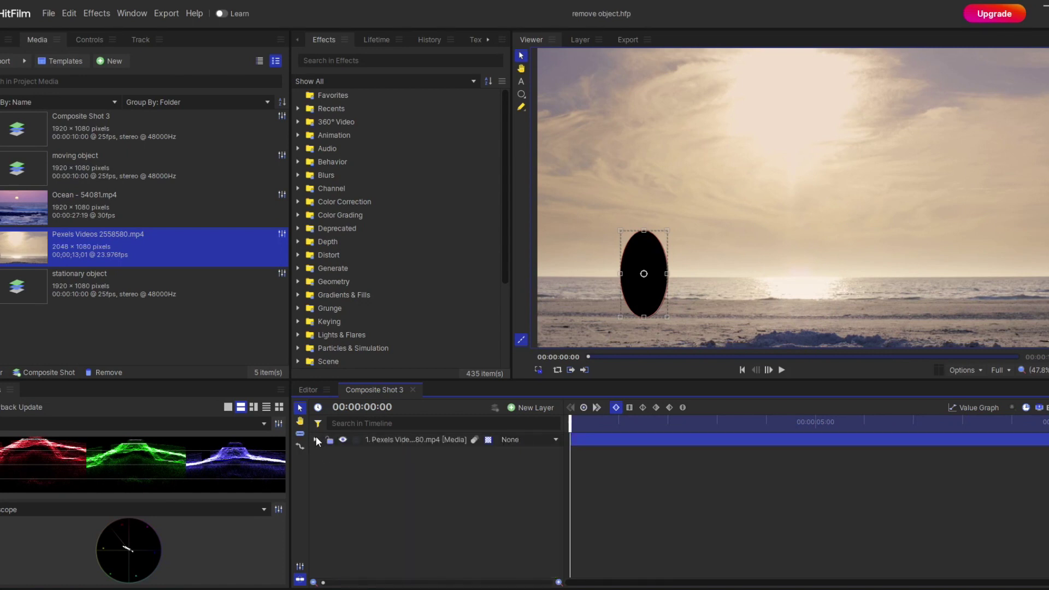
{"action": "left_click", "coordinate": [316, 436]}
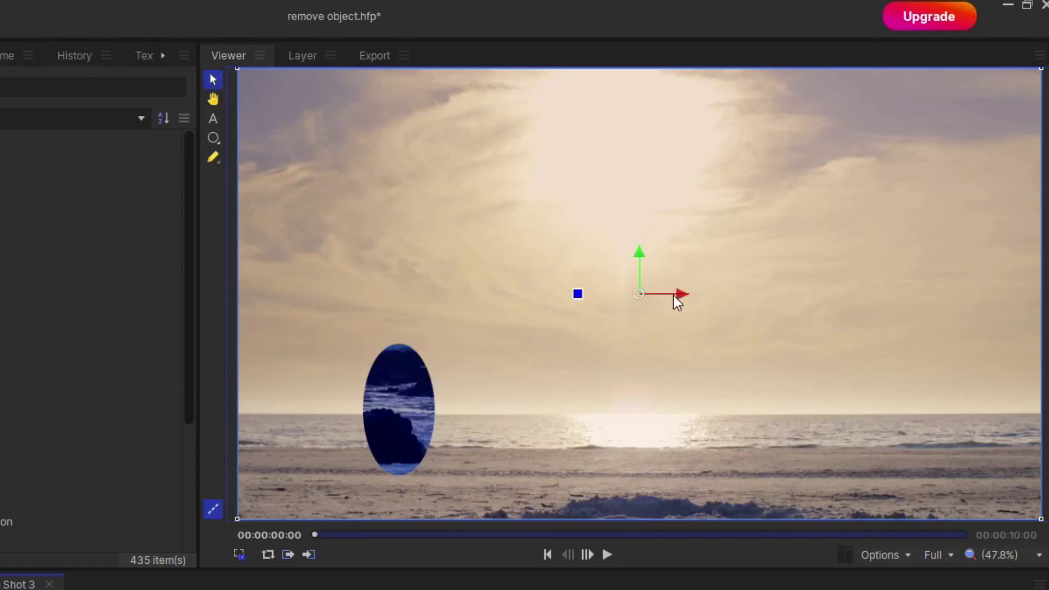
{"action": "left_click_drag", "start_coordinate": [673, 296], "coordinate": [591, 304]}
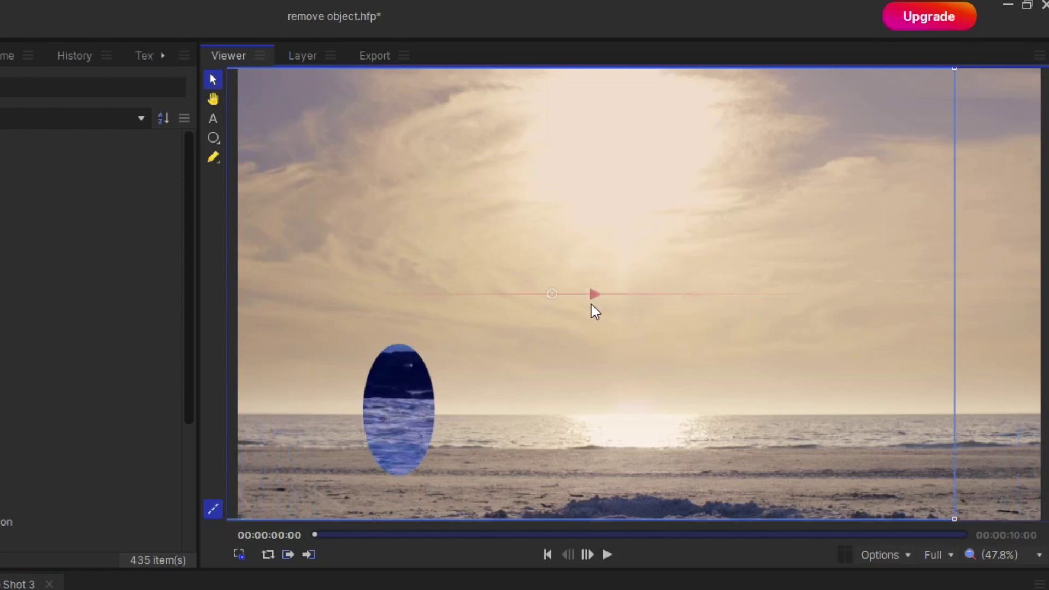
{"action": "left_click_drag", "start_coordinate": [569, 444], "coordinate": [943, 468]}
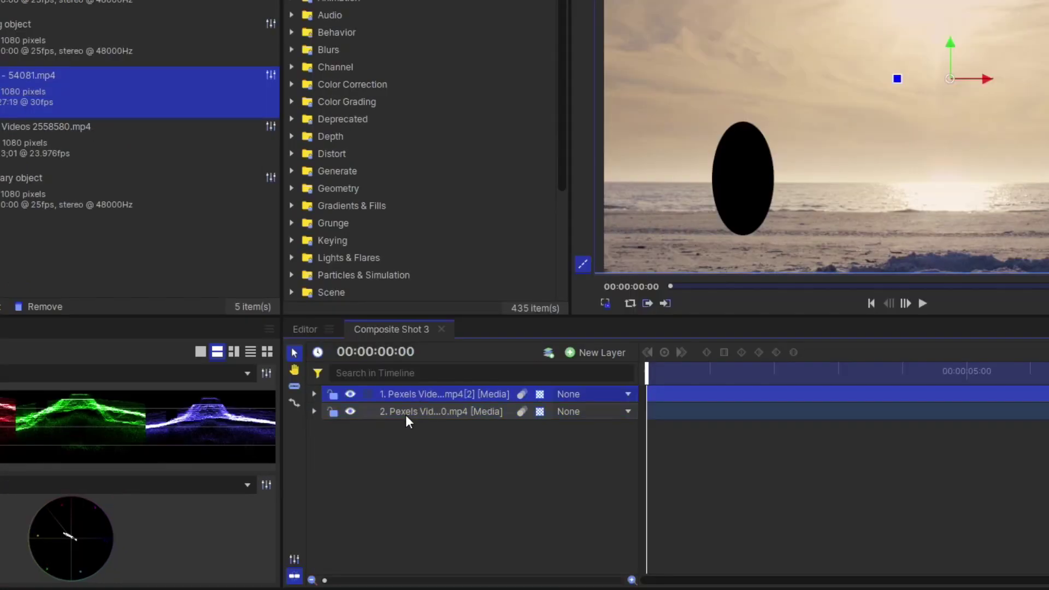
Disable the ellipse mask on the lower beach layer
{"action": "left_click", "coordinate": [406, 415]}
{"action": "left_click", "coordinate": [315, 411]}
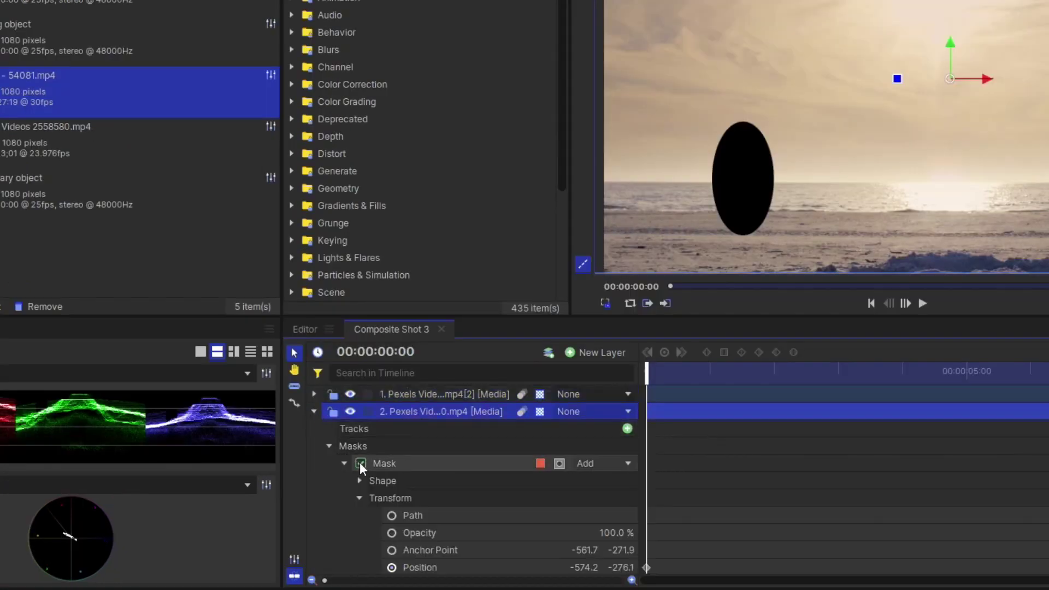
{"action": "left_click", "coordinate": [360, 462]}
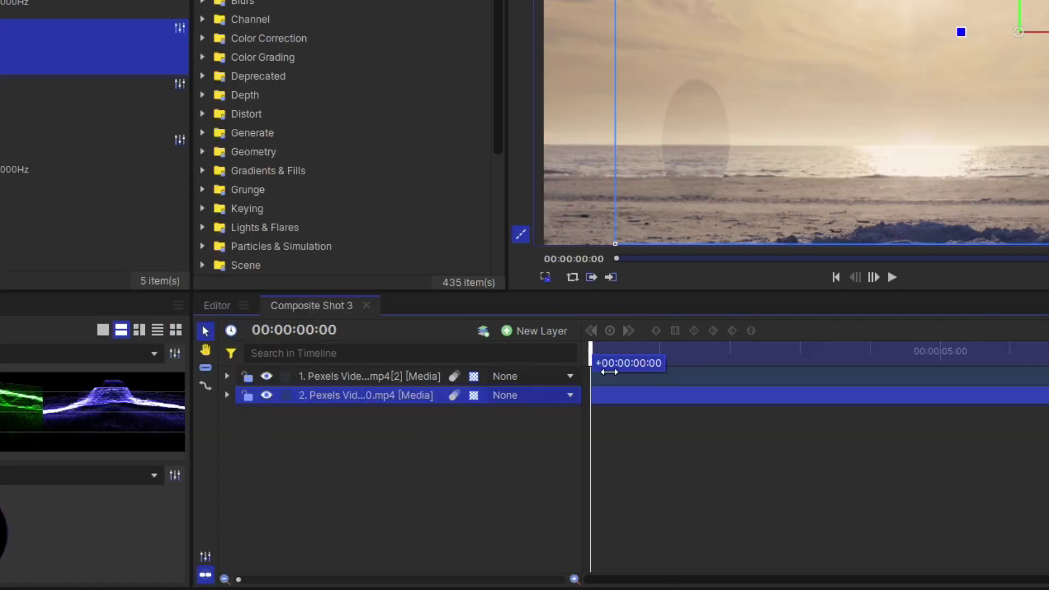
{"action": "left_click_drag", "start_coordinate": [647, 388], "coordinate": [551, 366]}
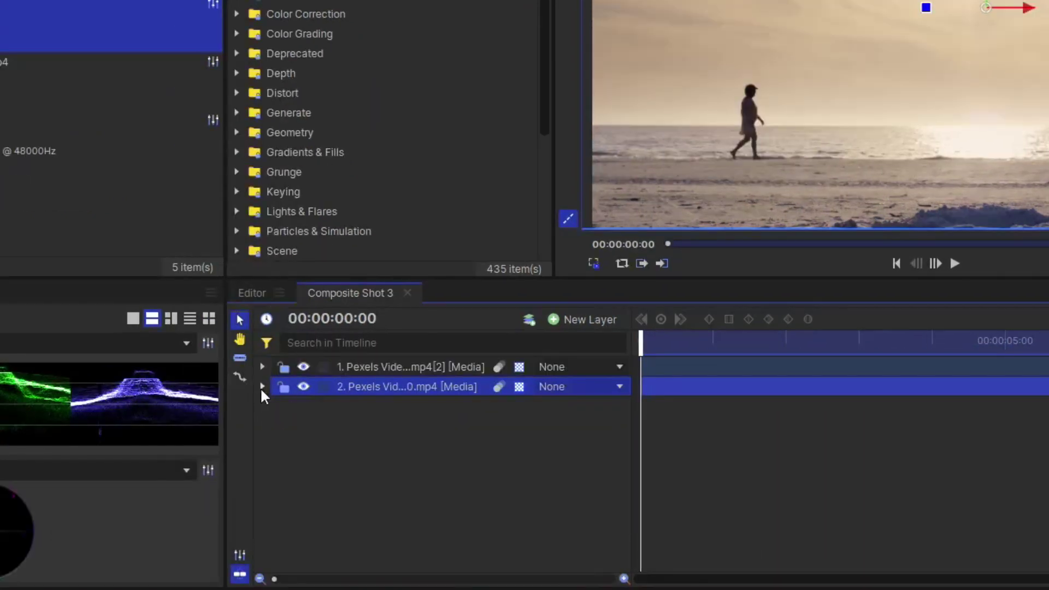
Slide the lower beach clip earlier on the timeline so the walking person vanishes
{"action": "left_click", "coordinate": [261, 387]}
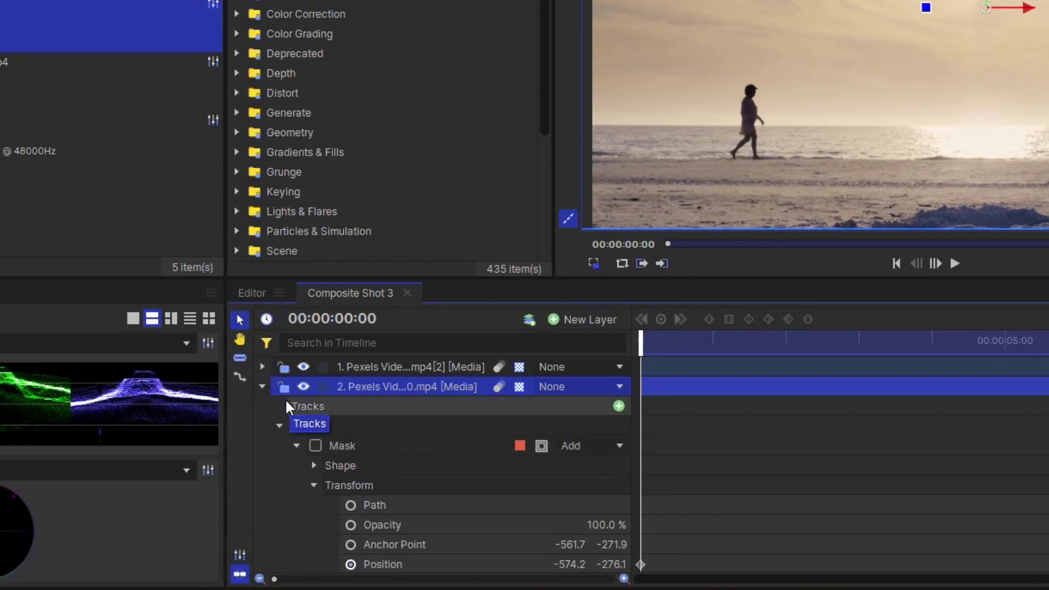
{"action": "left_click", "coordinate": [262, 386]}
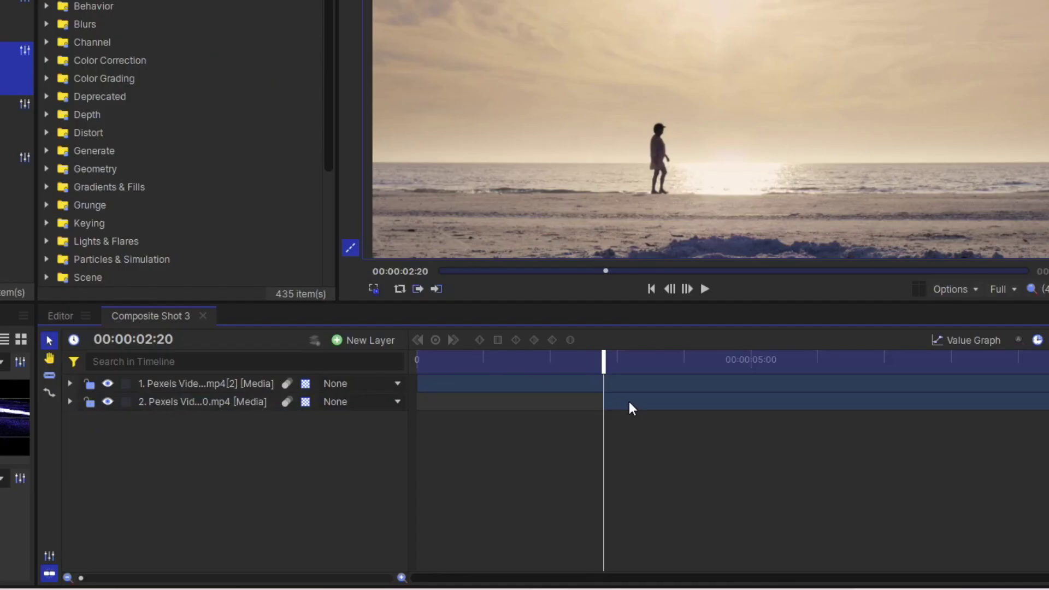
{"action": "left_click_drag", "start_coordinate": [852, 386], "coordinate": [740, 380]}
{"action": "mouse_move", "coordinate": [436, 397]}
{"action": "left_mouse_down"}
{"action": "mouse_move", "coordinate": [427, 397]}
{"action": "mouse_move", "coordinate": [450, 401]}
{"action": "left_mouse_up"}
{"action": "left_click", "coordinate": [433, 359]}
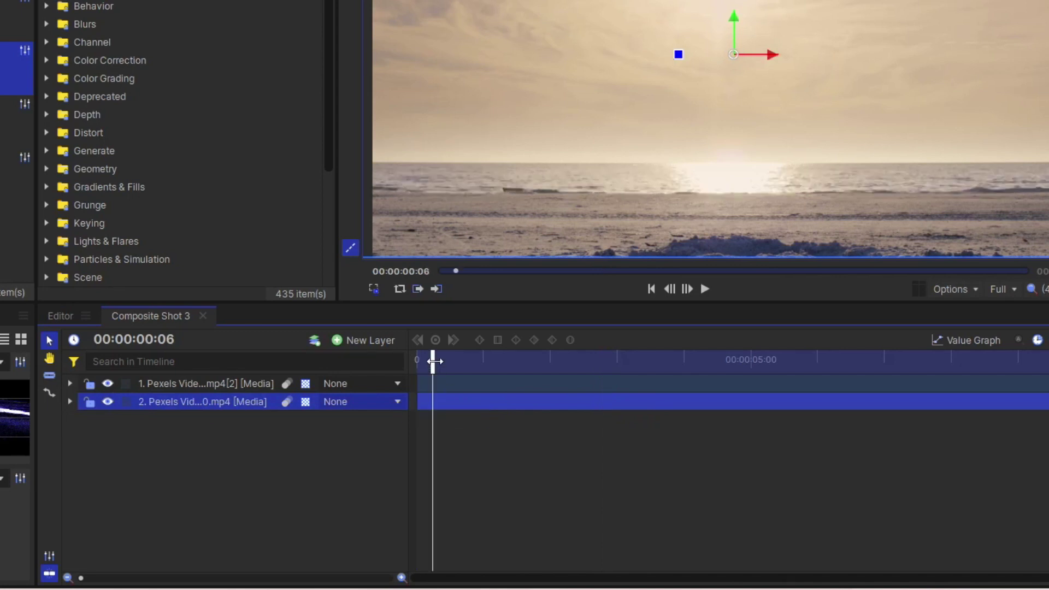
{"action": "left_click", "coordinate": [323, 456]}
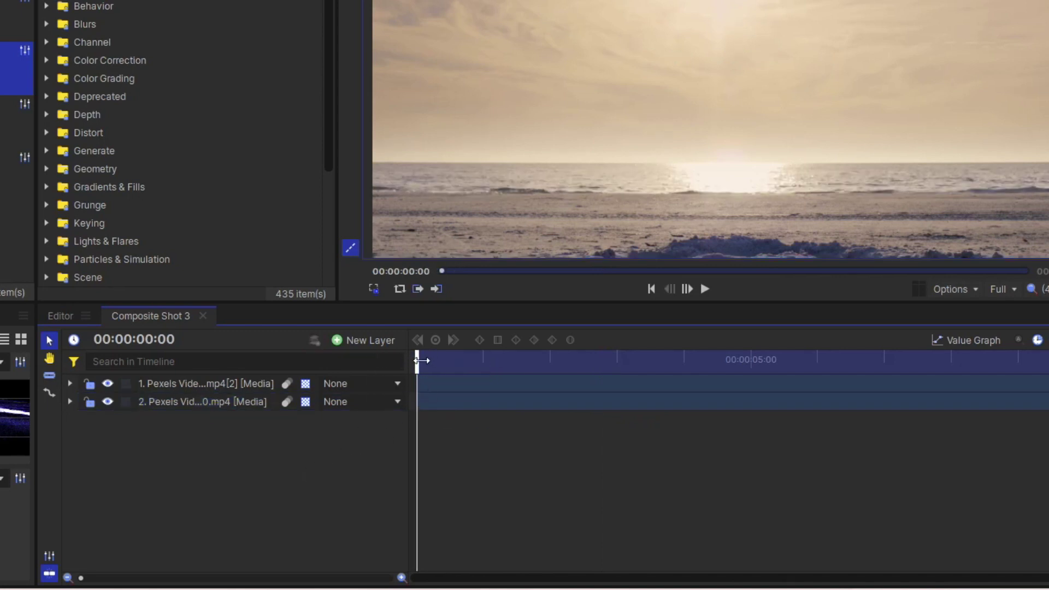